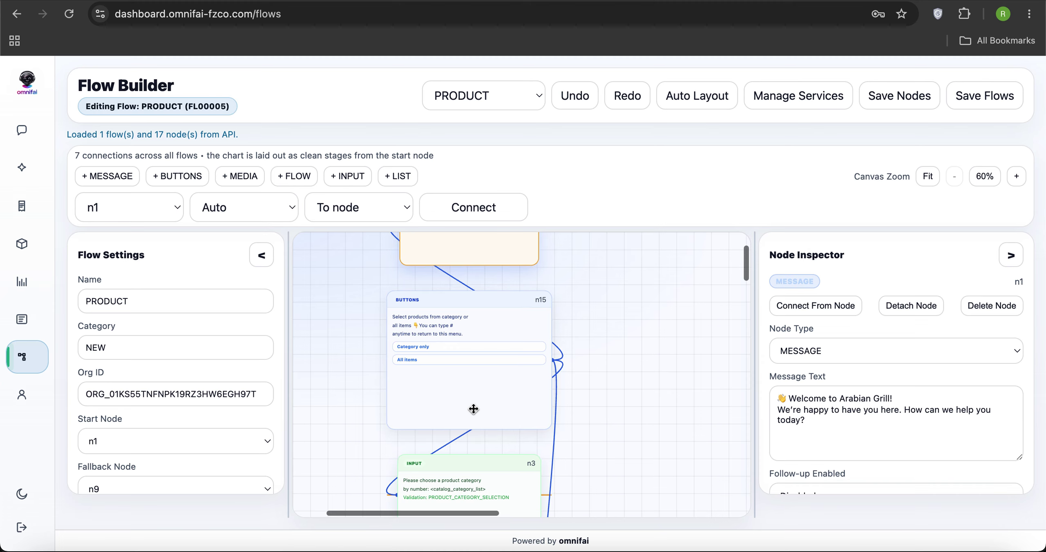
Enable follow-up for node n15, the buttons node offering category or all items
scroll(497, 397, up, 4)
scroll(497, 397, left, 2)
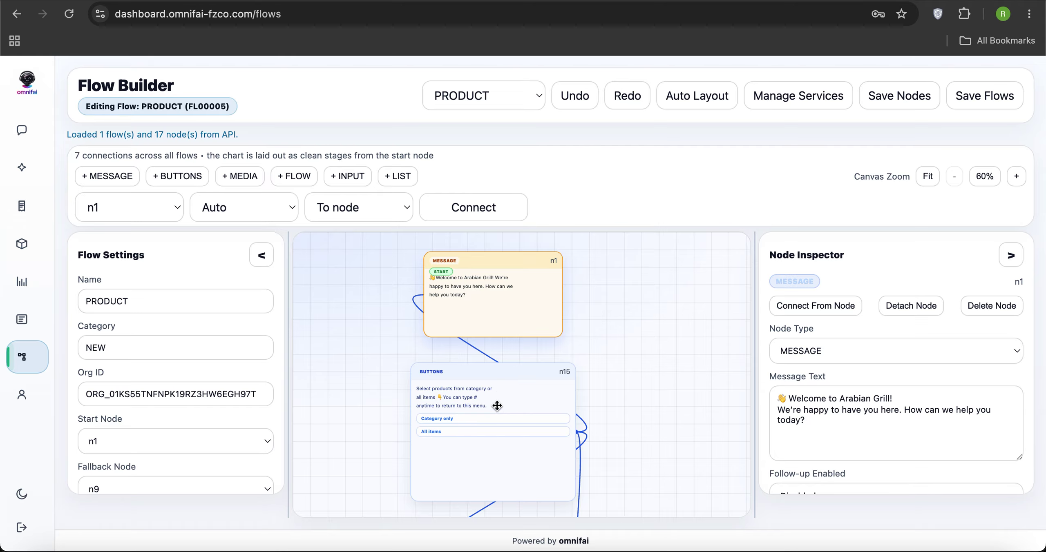
scroll(479, 407, up, 1)
scroll(478, 406, down, 1)
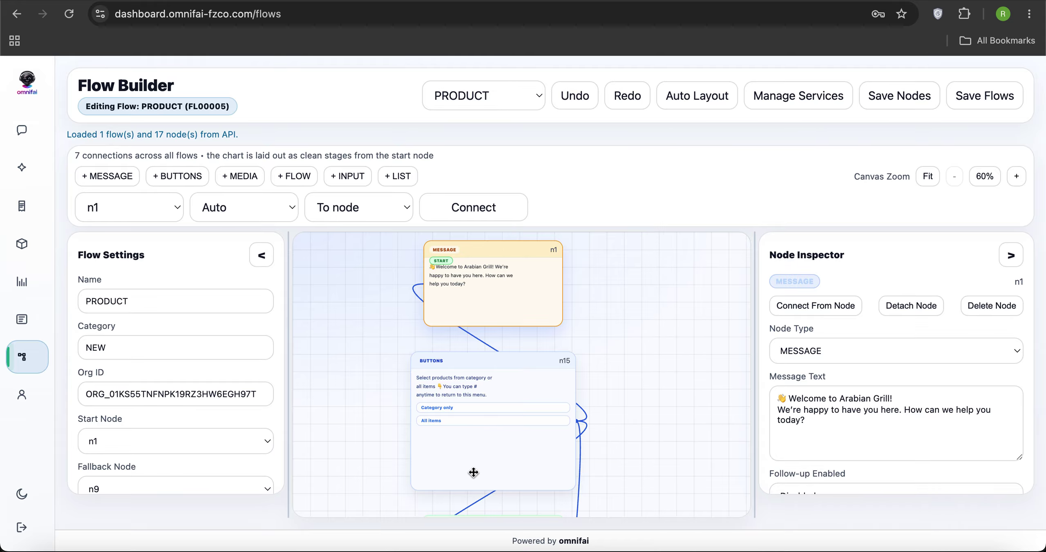
click(459, 447)
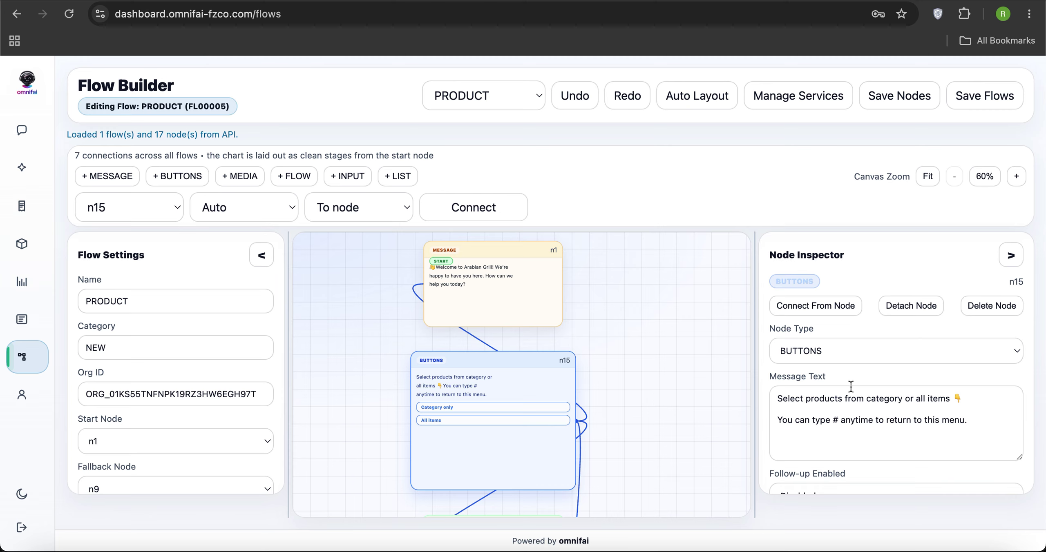
scroll(850, 385, down, 3)
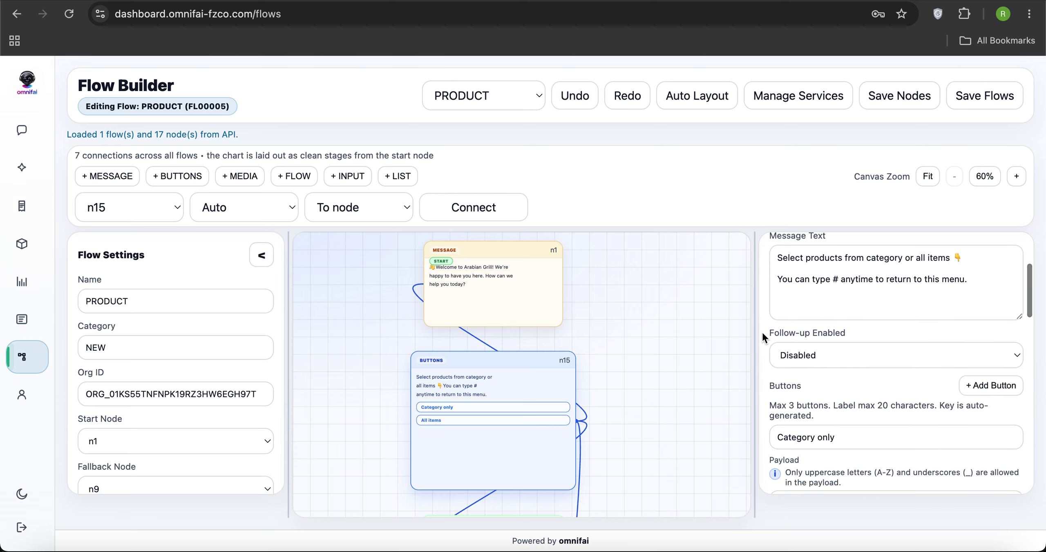
drag(853, 330, 774, 333)
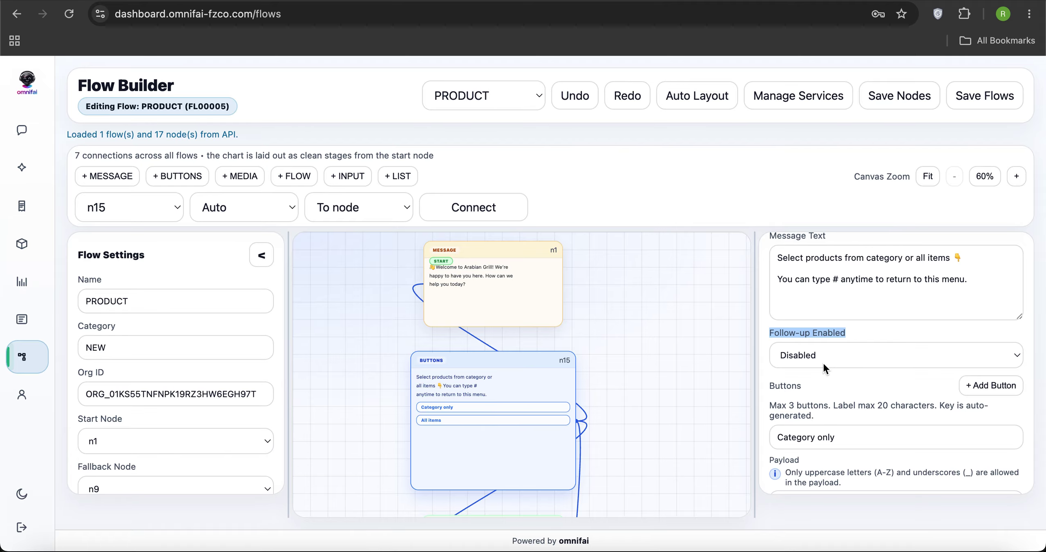
click(844, 361)
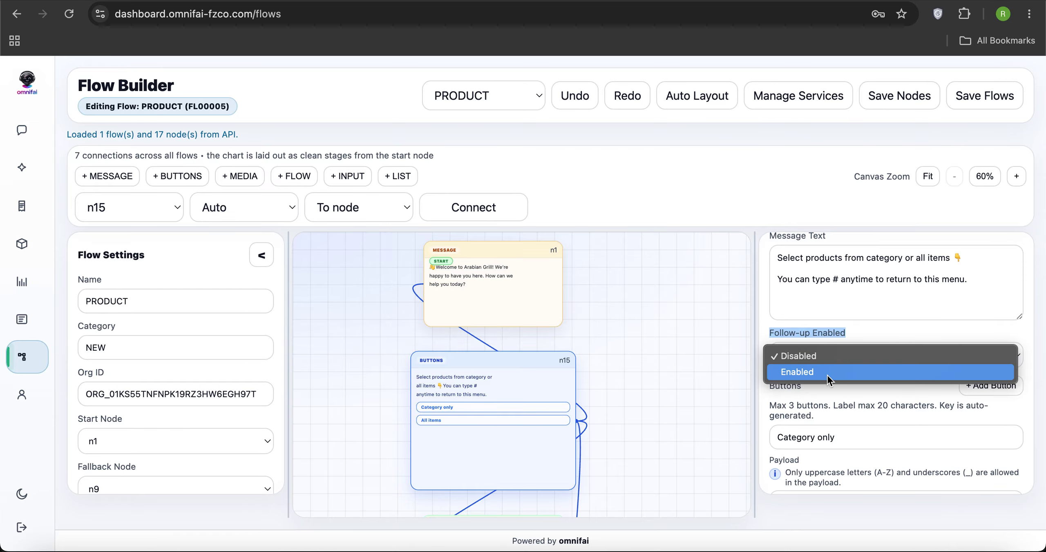
click(827, 373)
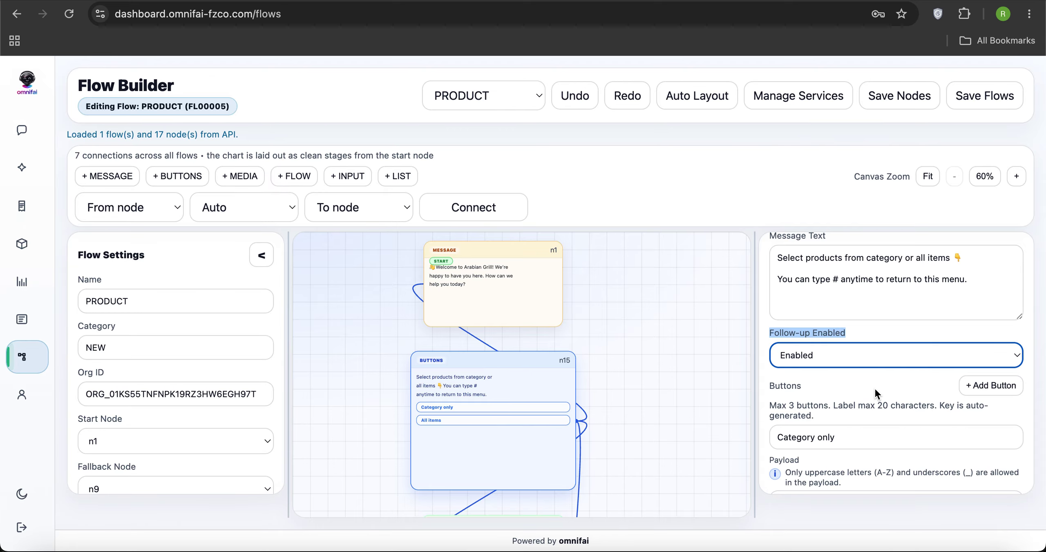
Inspect the delivery mode options of node n15's FOLLOWUP transition, keeping After 24 hours selected
scroll(874, 393, down, 12)
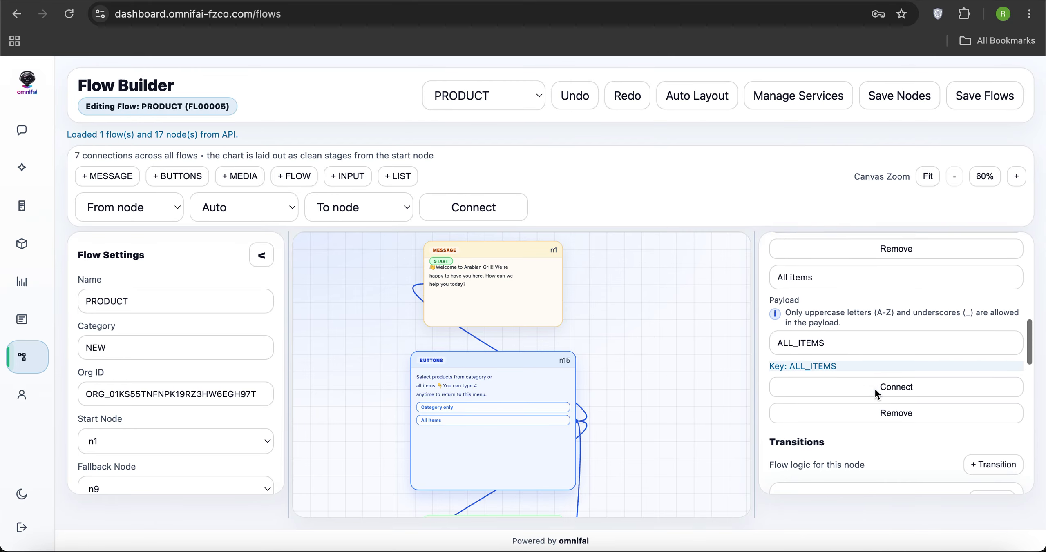
scroll(874, 390, down, 10)
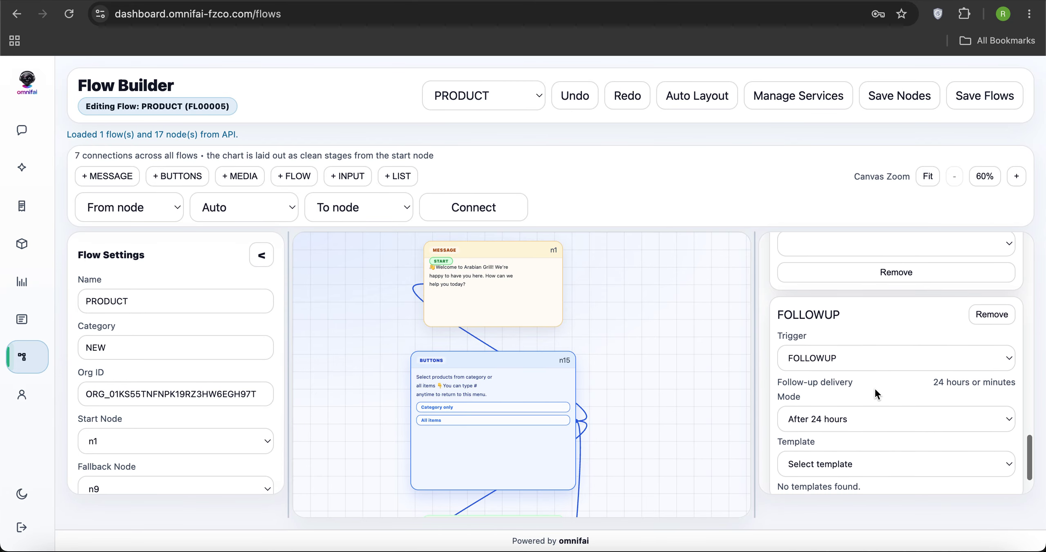
scroll(835, 316, down, 3)
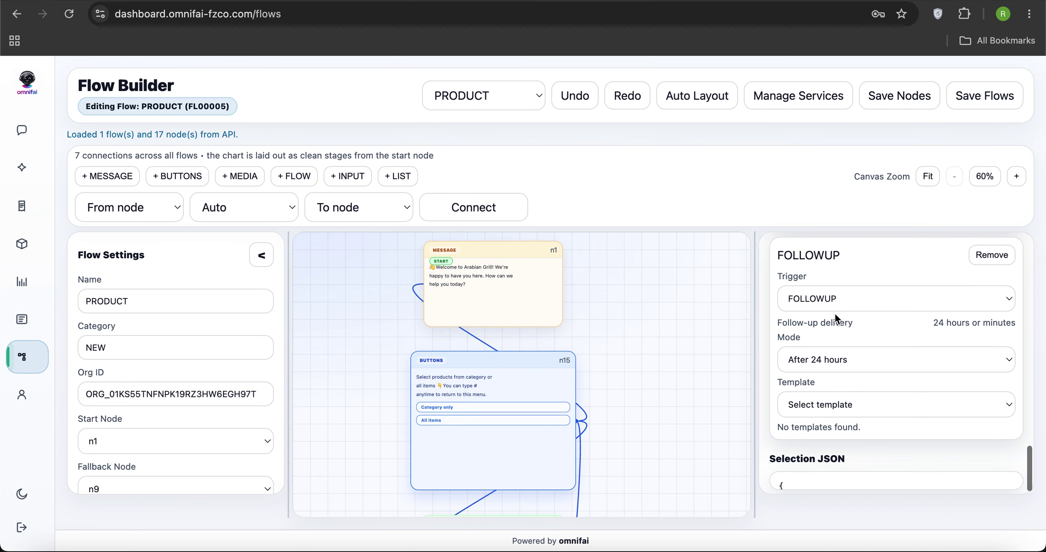
scroll(868, 348, up, 1)
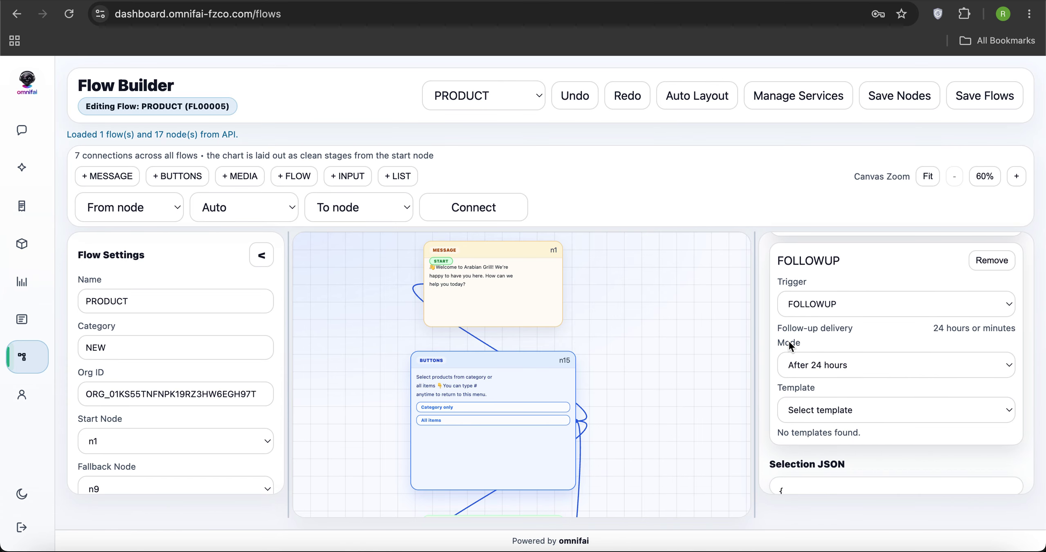
click(802, 362)
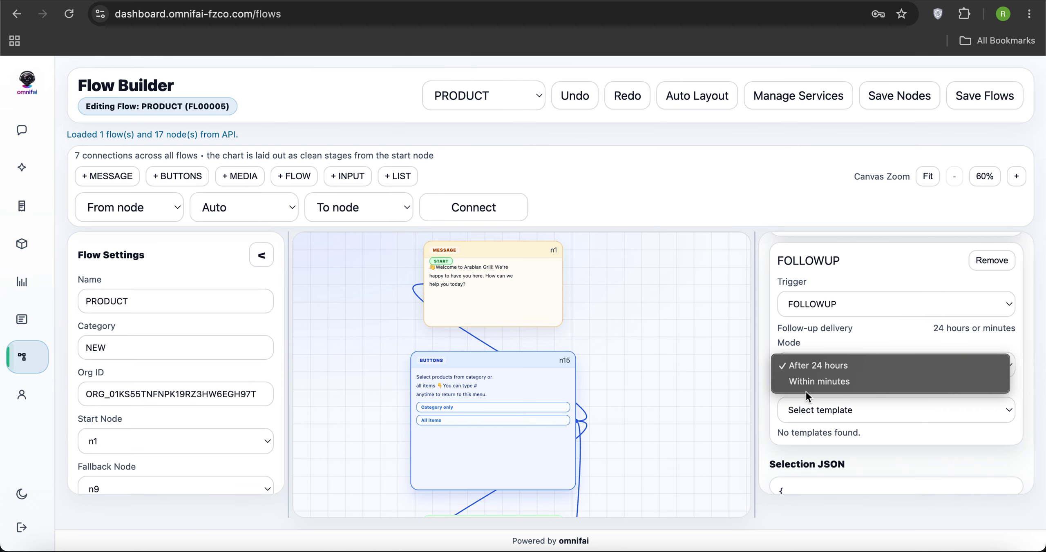
click(809, 361)
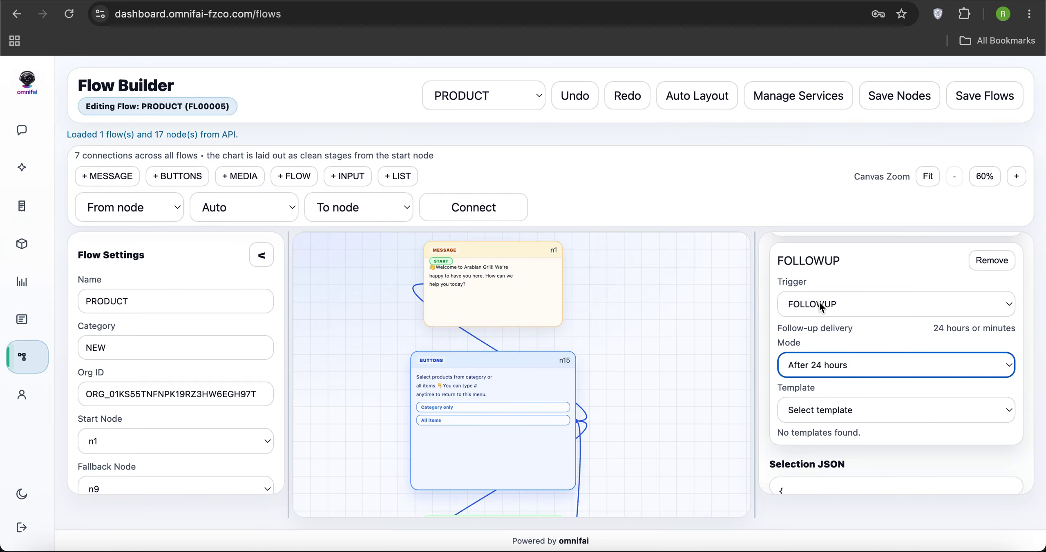
Check which templates are offered for the After 24 hours follow-up
click(849, 411)
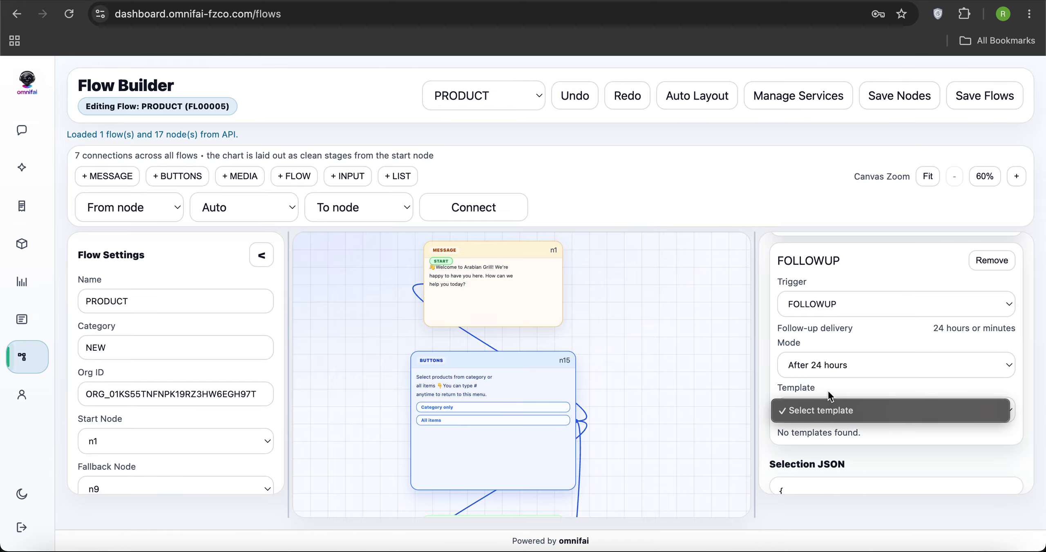
click(843, 389)
click(1010, 407)
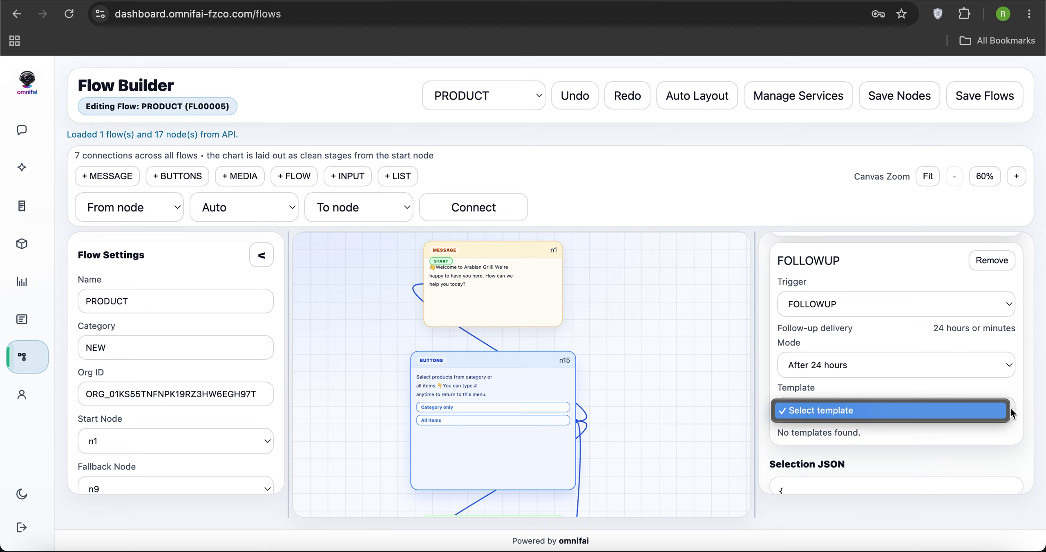
click(950, 393)
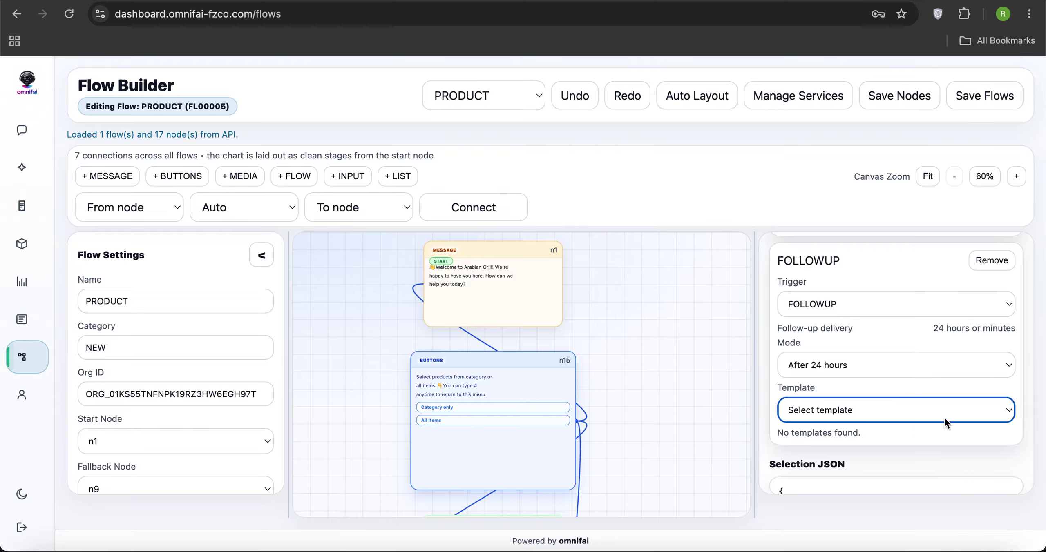
click(1008, 409)
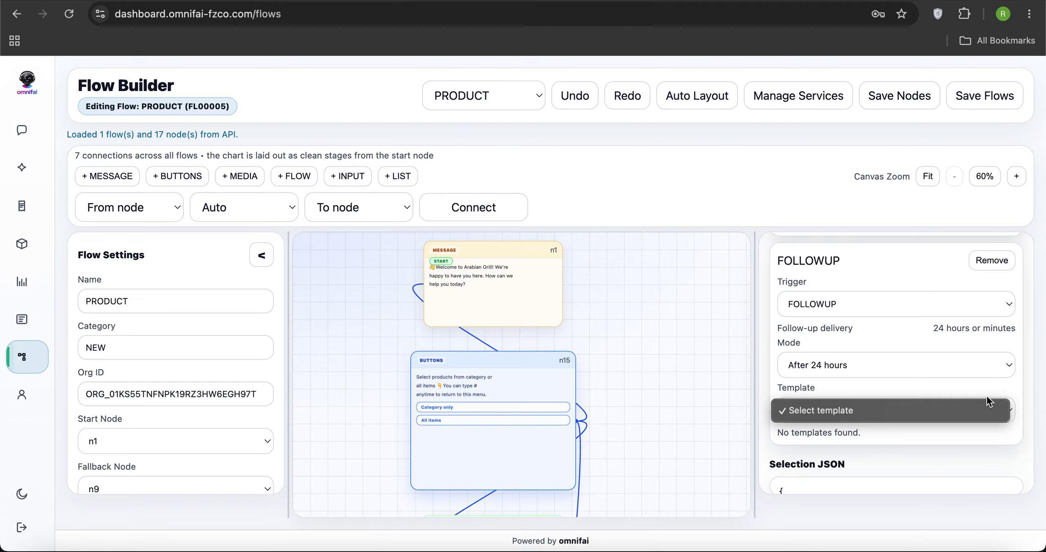
click(954, 386)
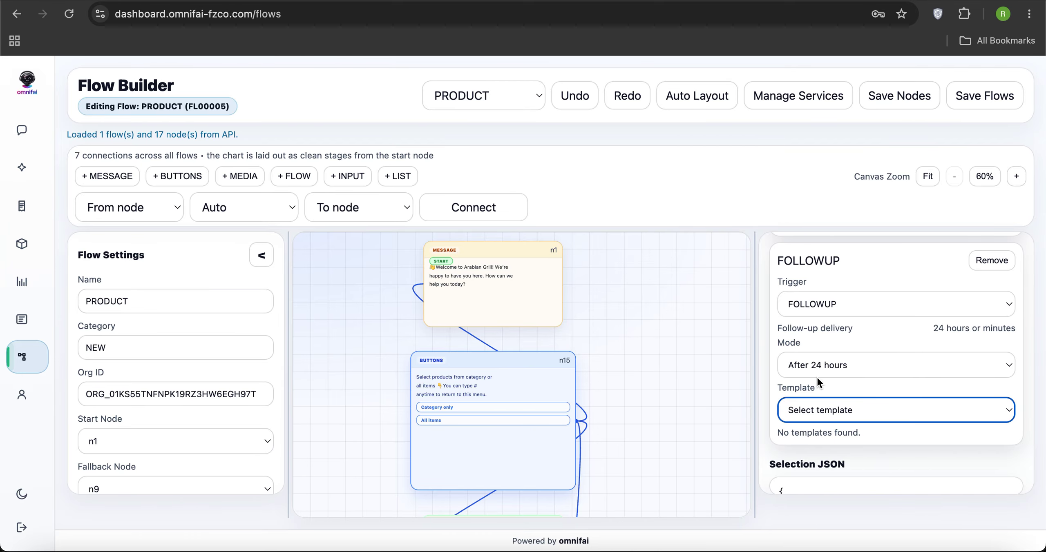
Set the follow-up delivery mode to Within minutes and arrange the new follow-up message node beside the buttons node without overlap
click(813, 363)
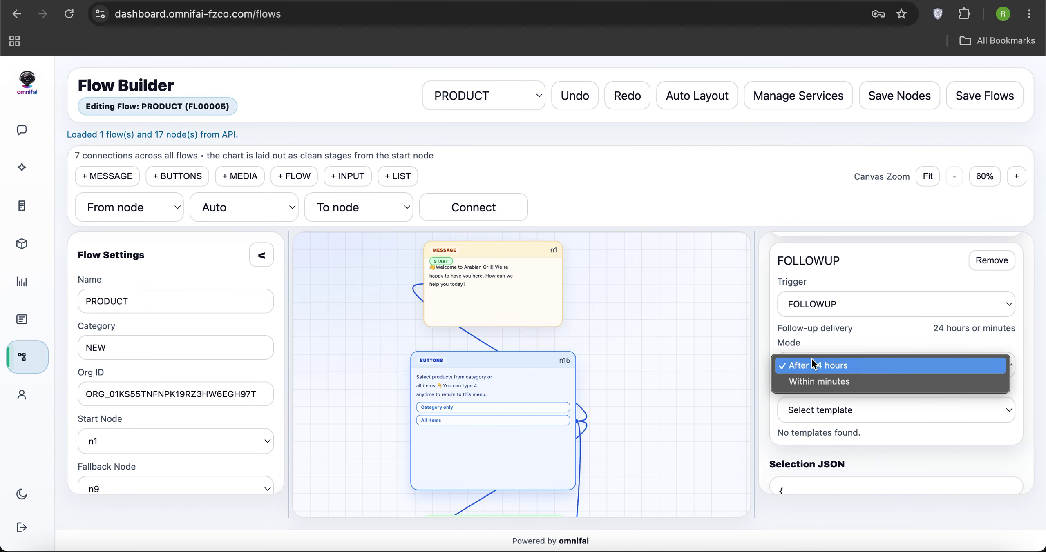
click(784, 383)
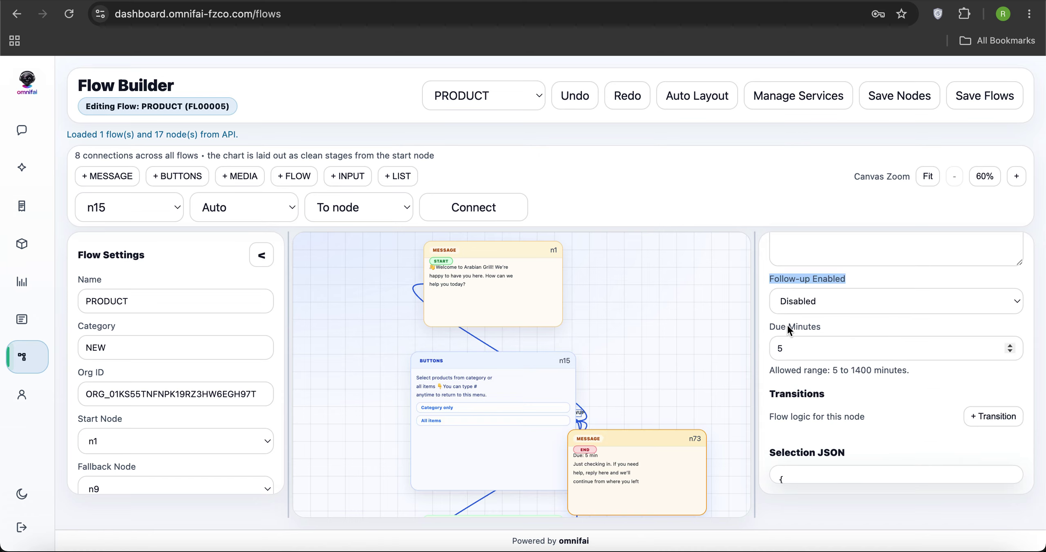
drag(644, 455, 725, 371)
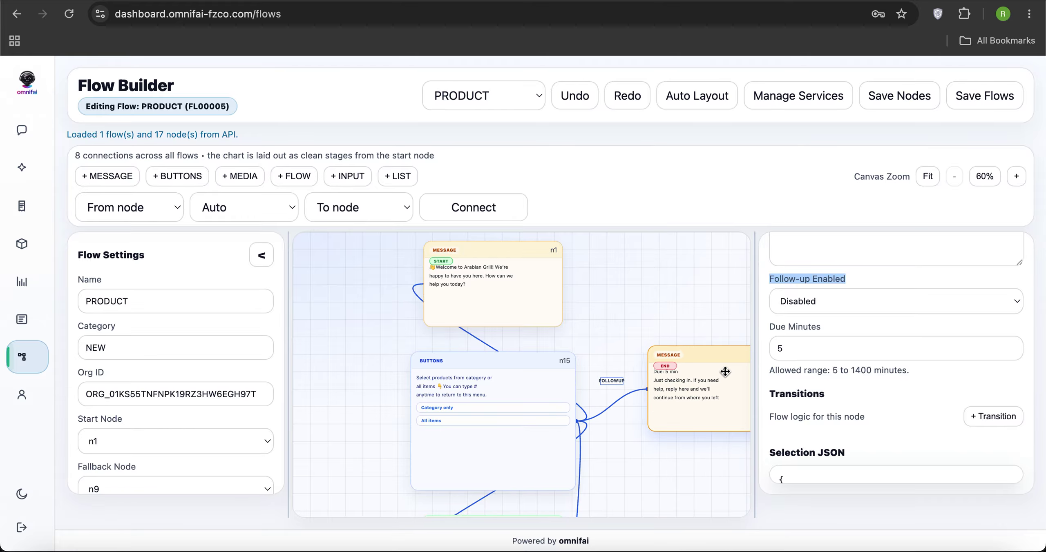
drag(463, 442, 412, 424)
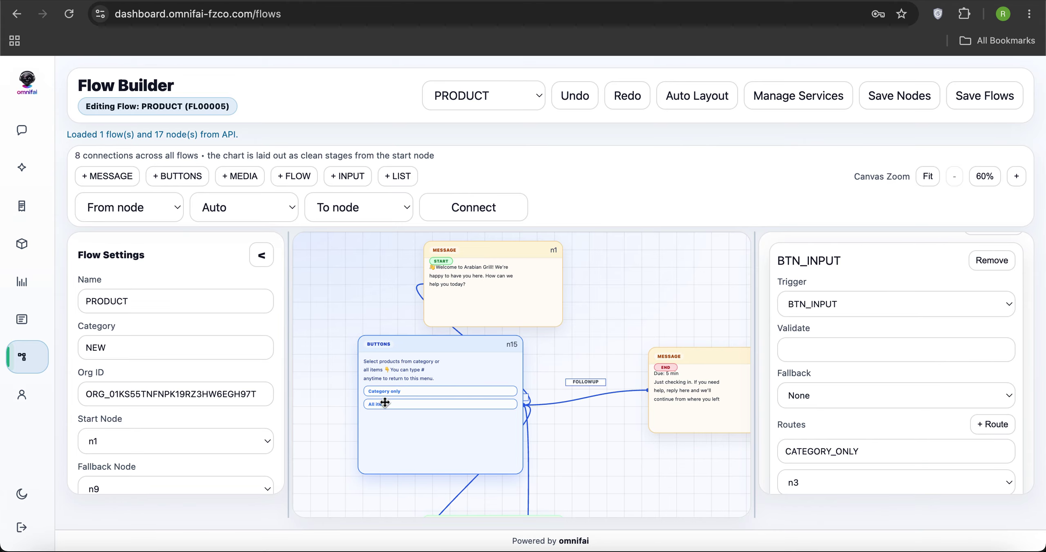
drag(675, 405, 618, 403)
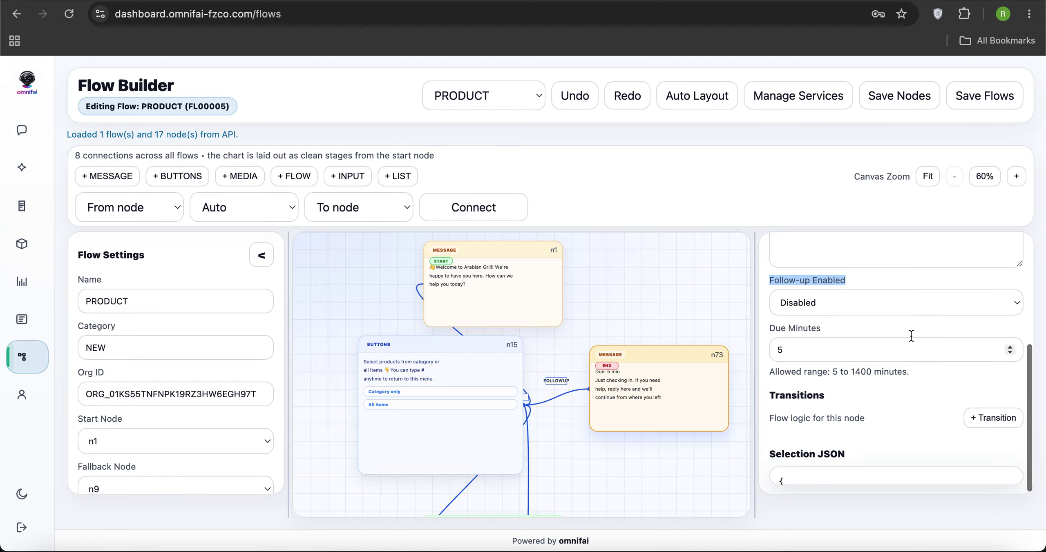
Review the follow-up message node's text and the node types it can be given
scroll(910, 337, up, 5)
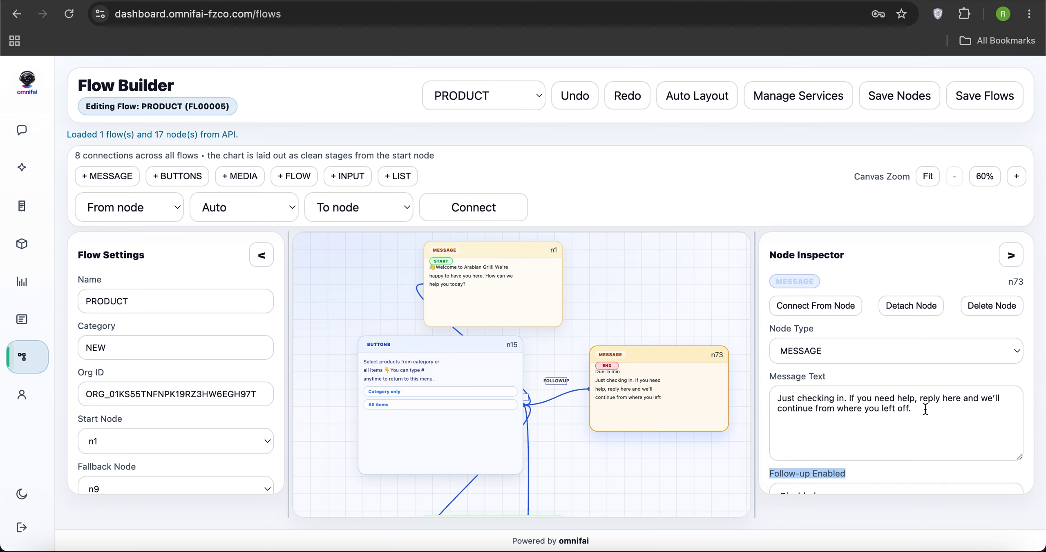
drag(933, 410, 914, 355)
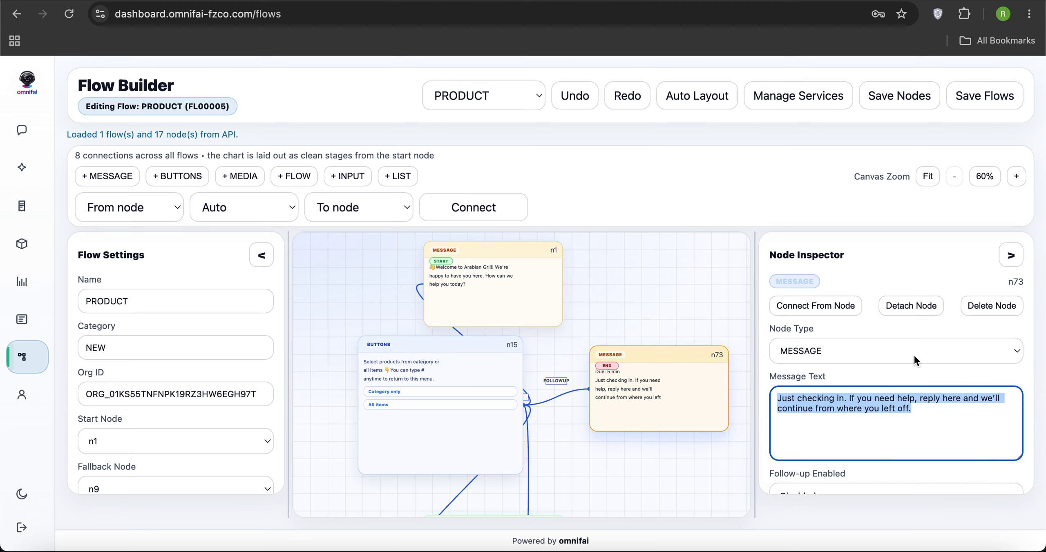
click(876, 350)
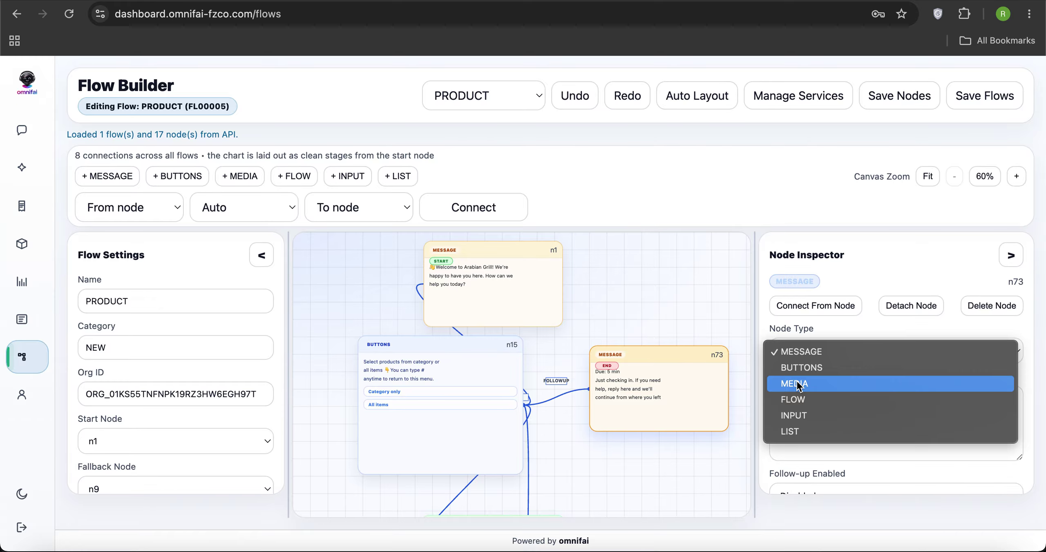
click(825, 330)
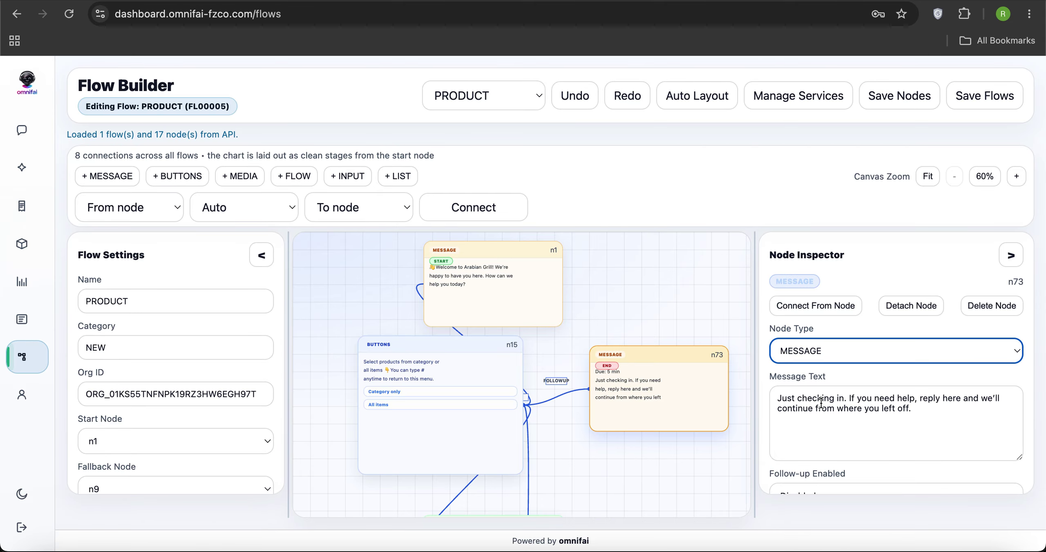
triple_click(924, 421)
drag(923, 421, 910, 381)
drag(923, 421, 908, 390)
key(BackSpace)
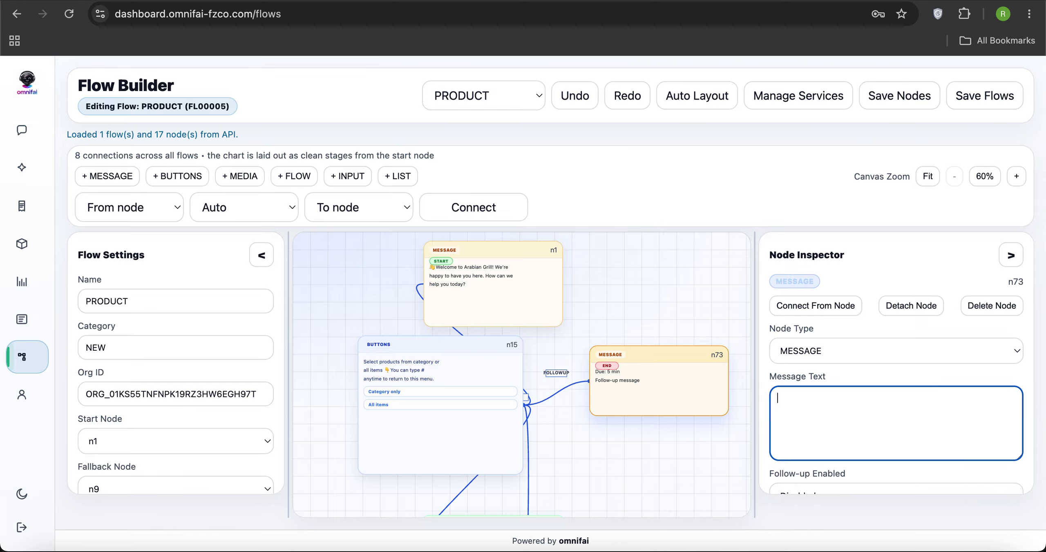
key(super+z)
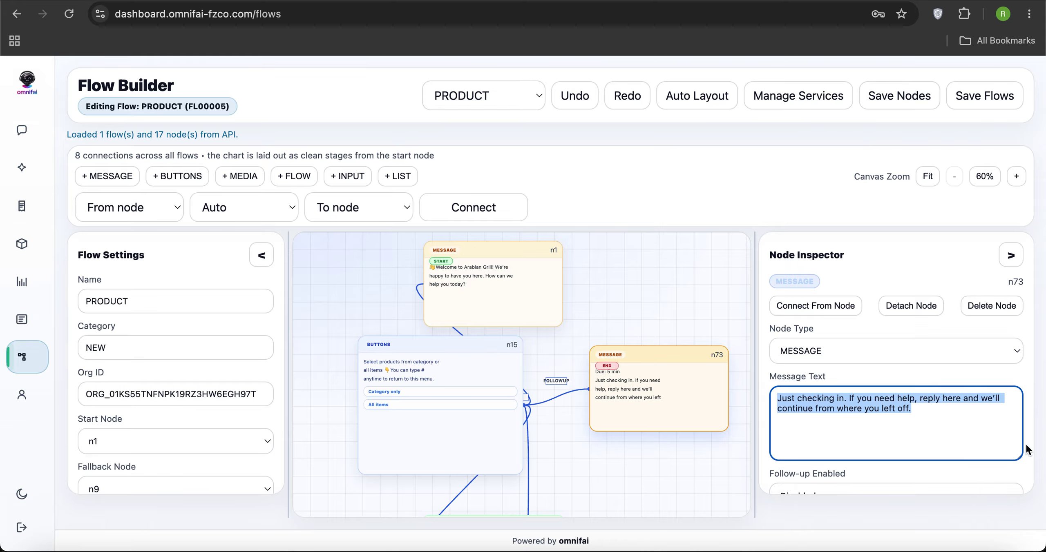
Append "Thank you !" to the end of the follow-up node's message text
click(931, 420)
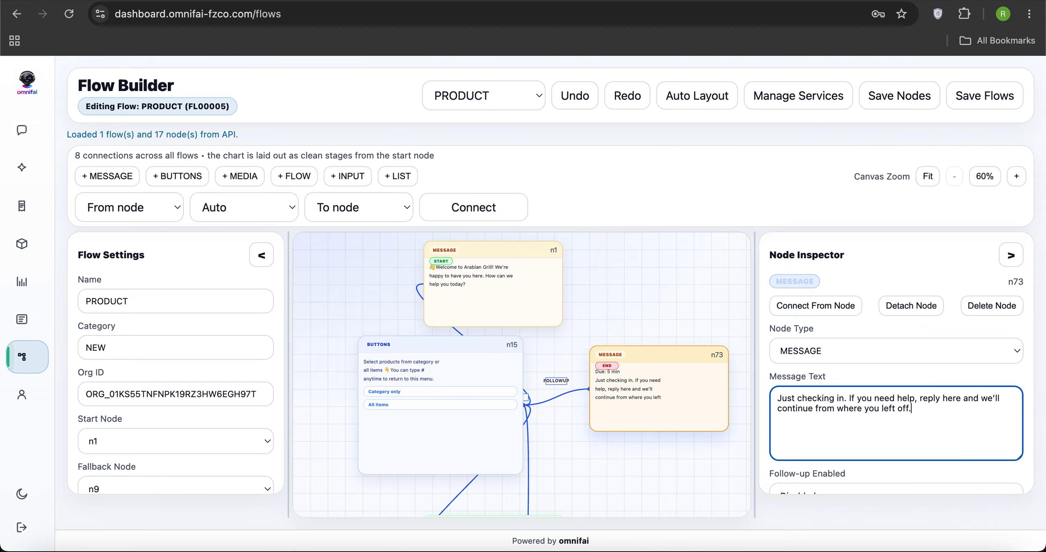
text(Thank you !)
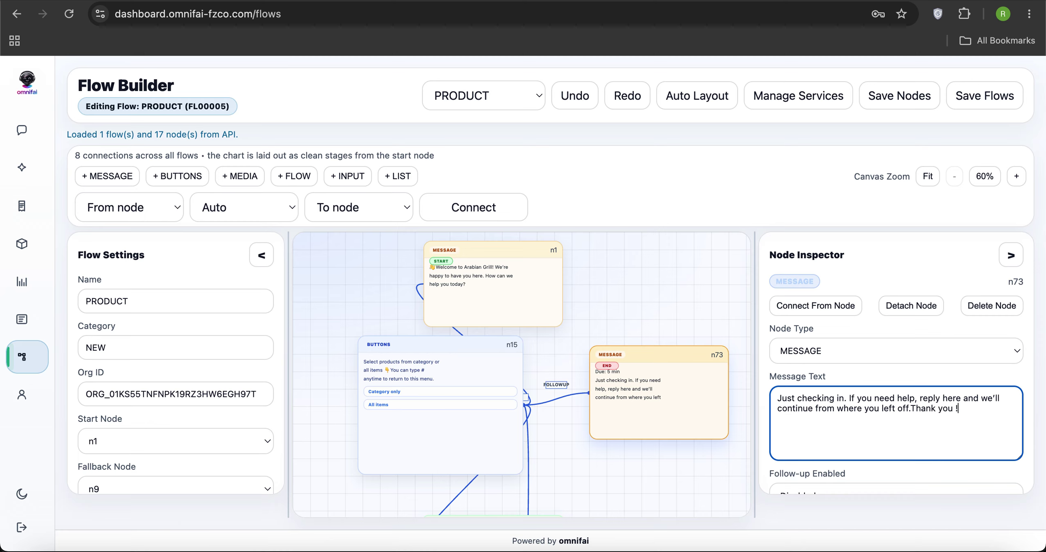
Save the nodes and the flows to the server, confirming both saves
click(912, 98)
click(653, 110)
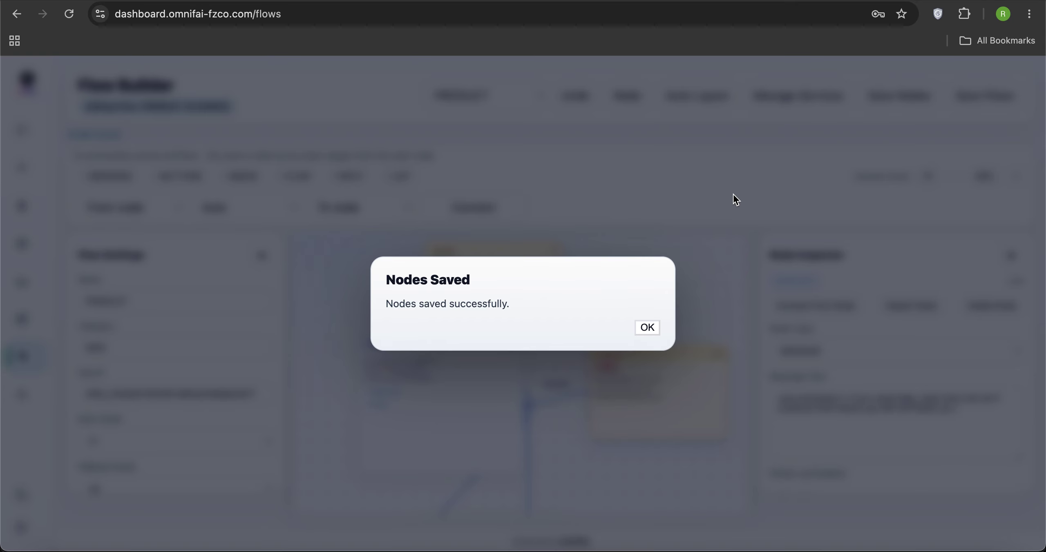
click(646, 330)
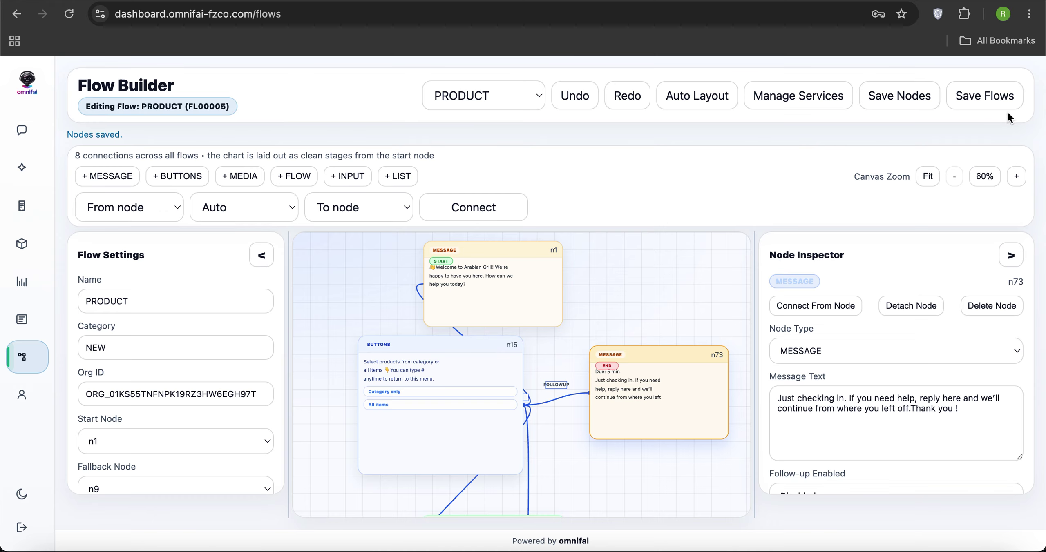
click(993, 97)
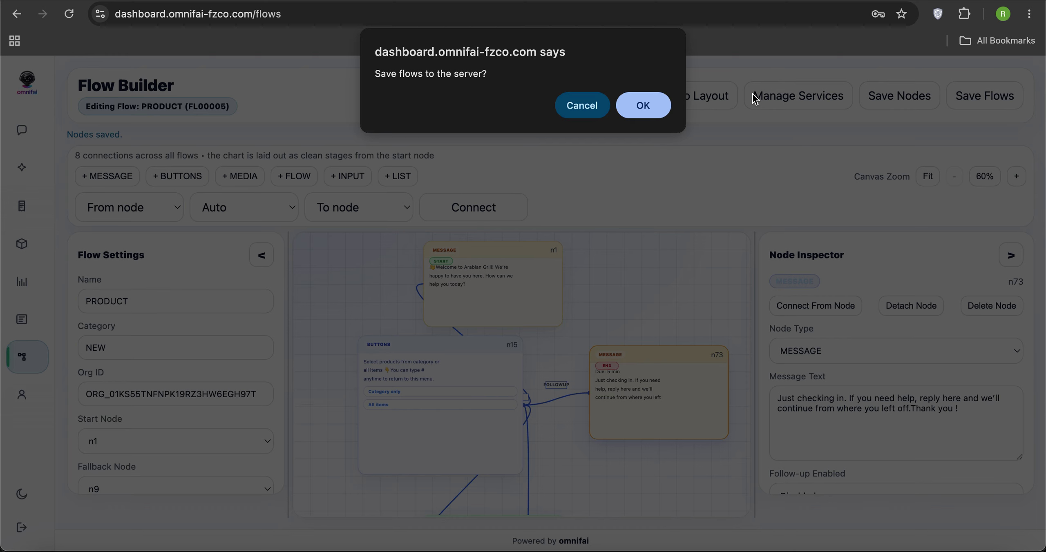
click(660, 105)
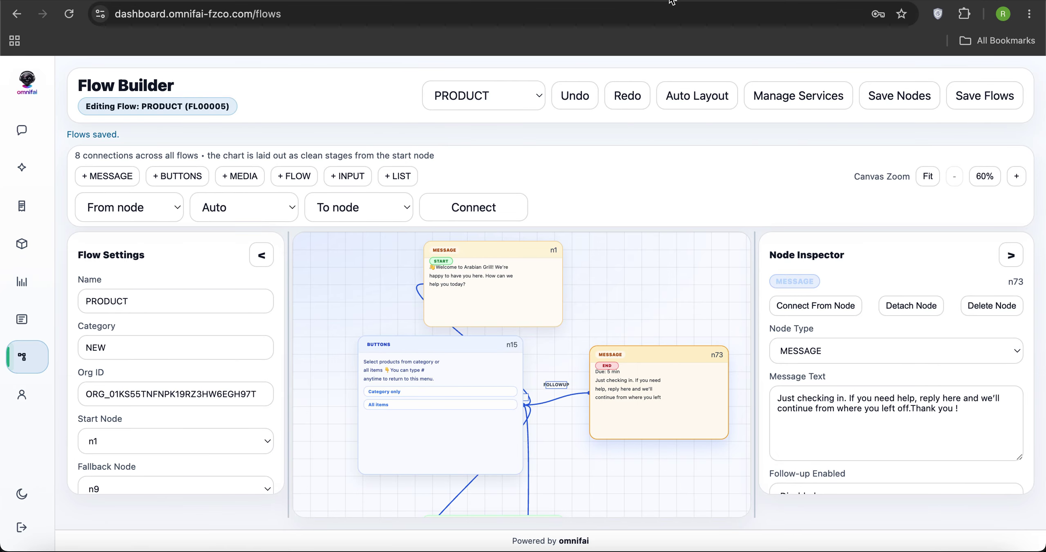
Switch to WhatsApp Web and send the message "hey" in the Test chat to trigger the flow
click(654, 2)
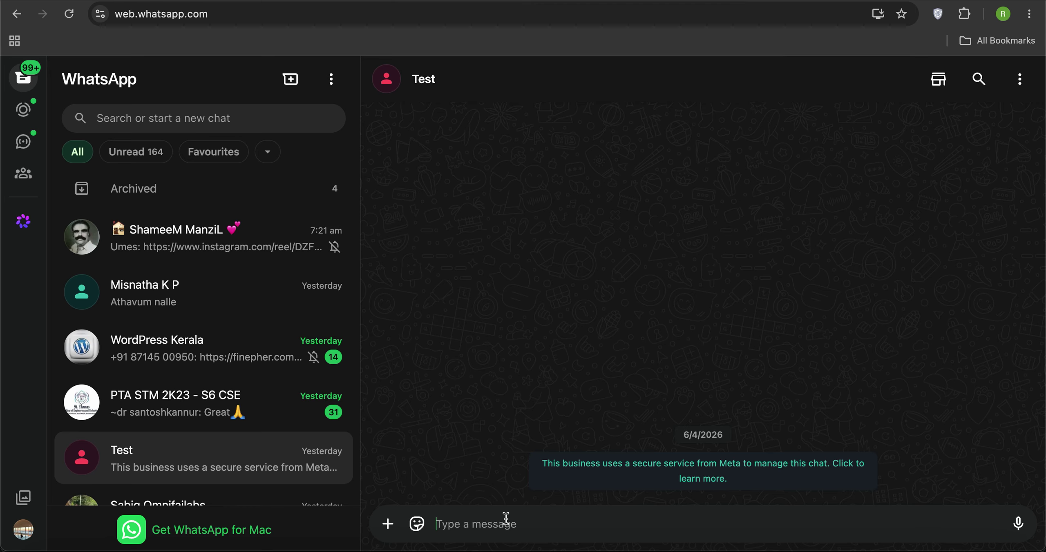
text(hey)
key(Return)
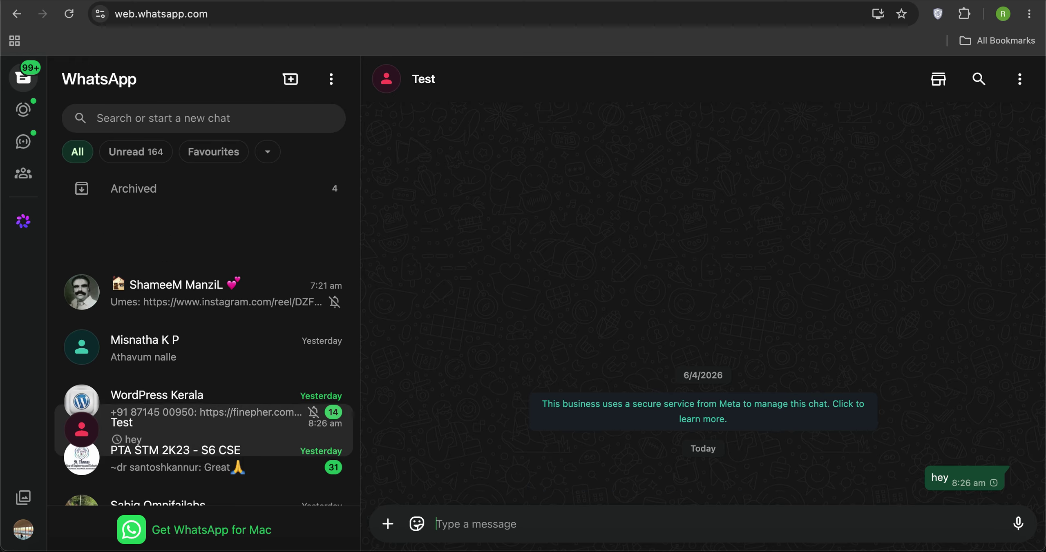
Check the phone number in the Test chat's contact info and close the contact details
click(660, 86)
scroll(957, 371, down, 5)
scroll(954, 369, down, 5)
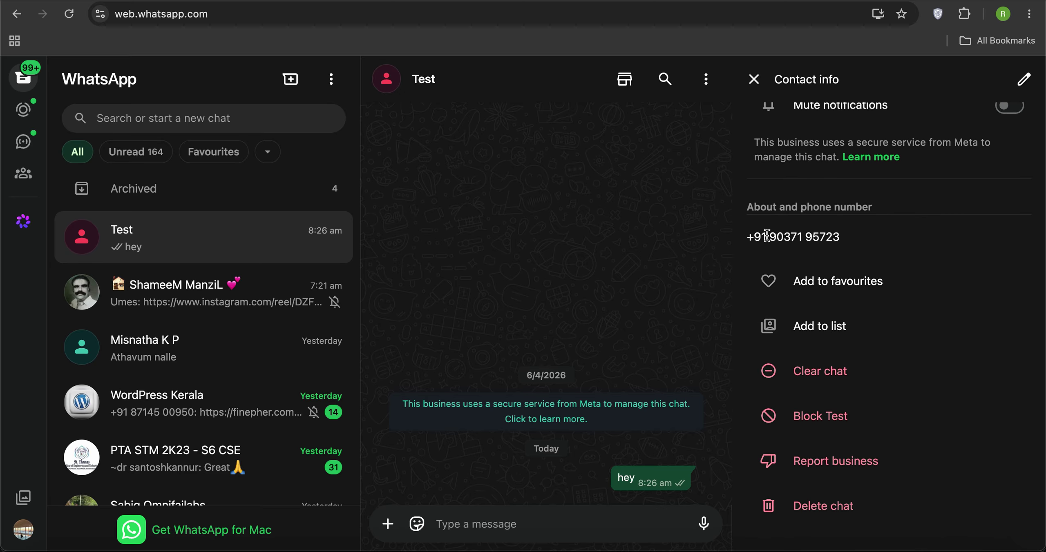
click(753, 80)
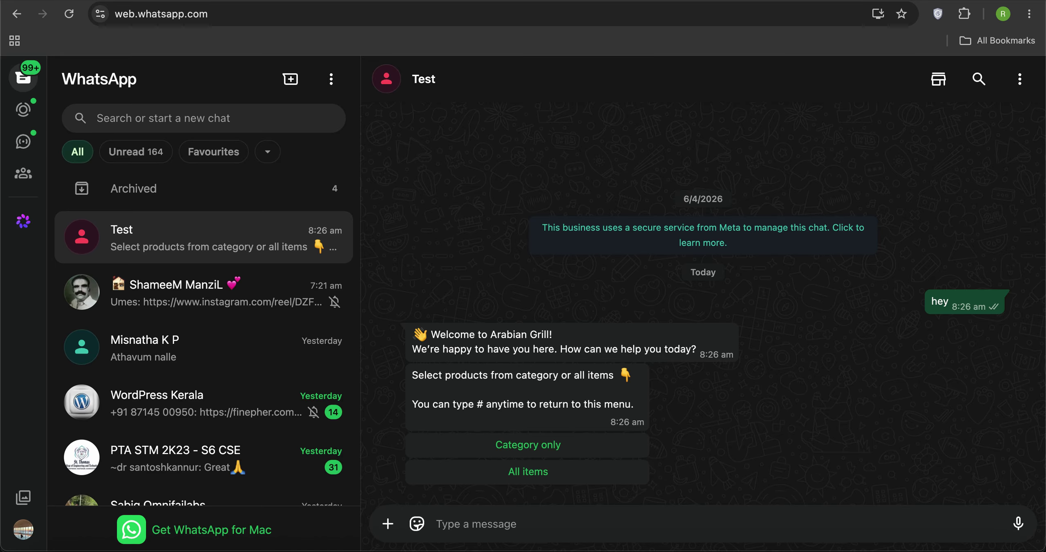
Switch back to the Omnifai dashboard and view the latest customer conversation in the inbox
key(ctrl+Tab)
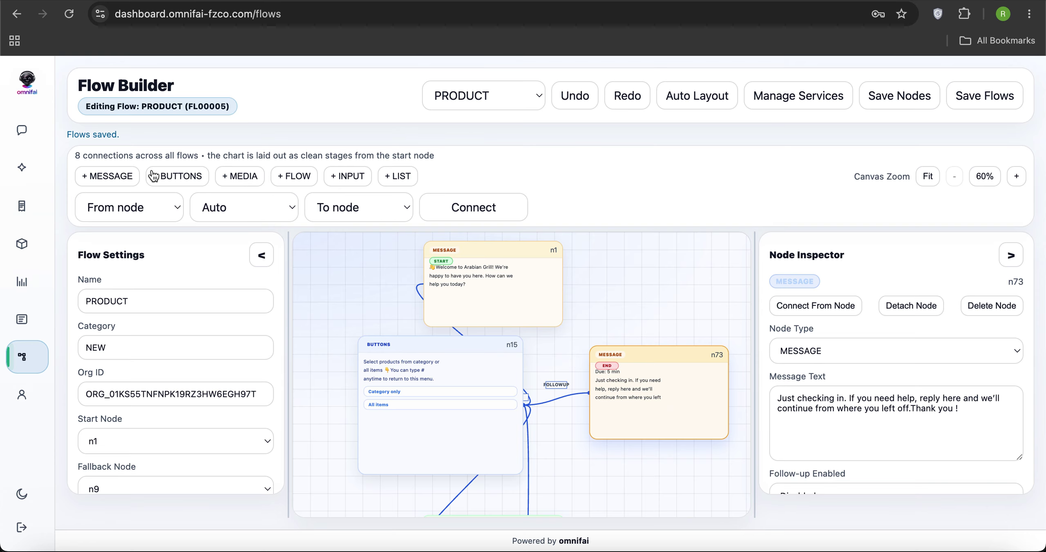
click(28, 130)
click(267, 200)
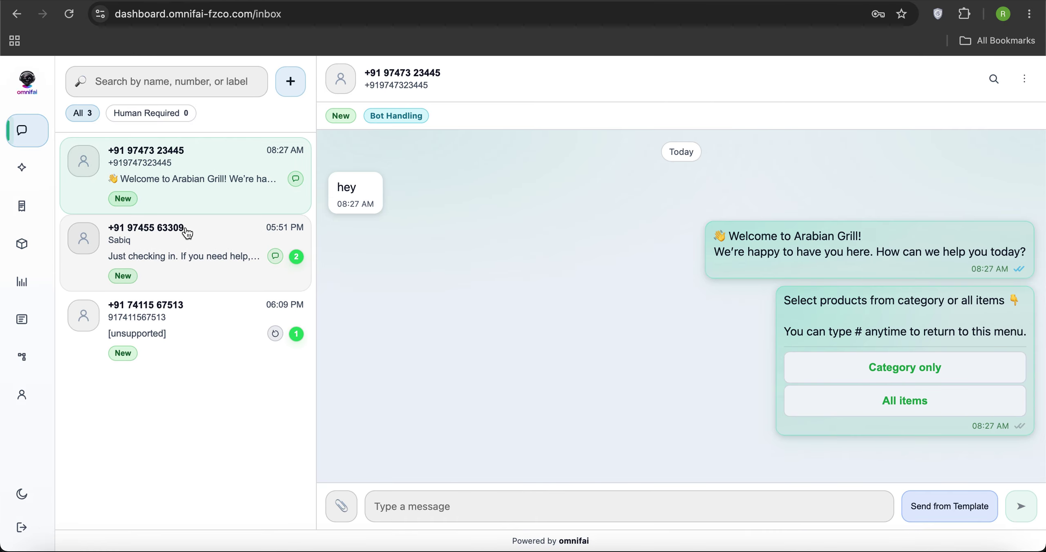